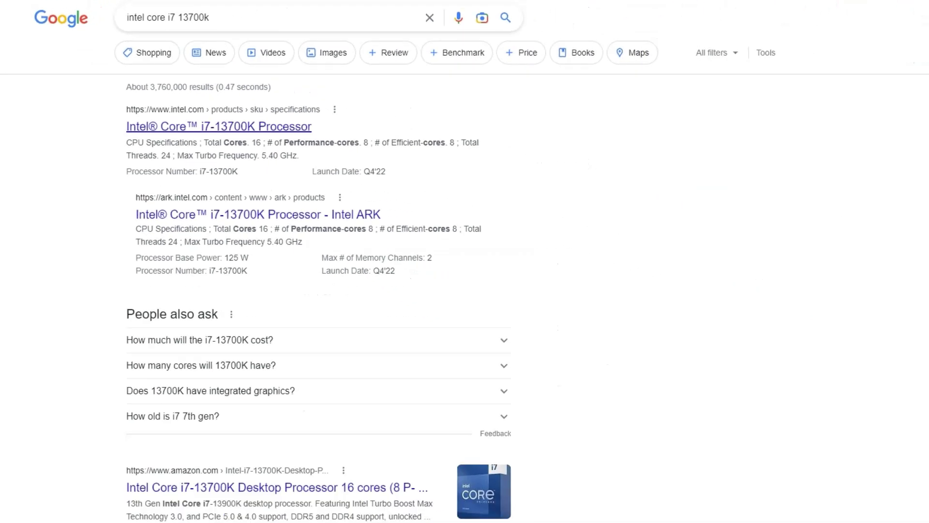
scroll(465, 291, "down", 1)
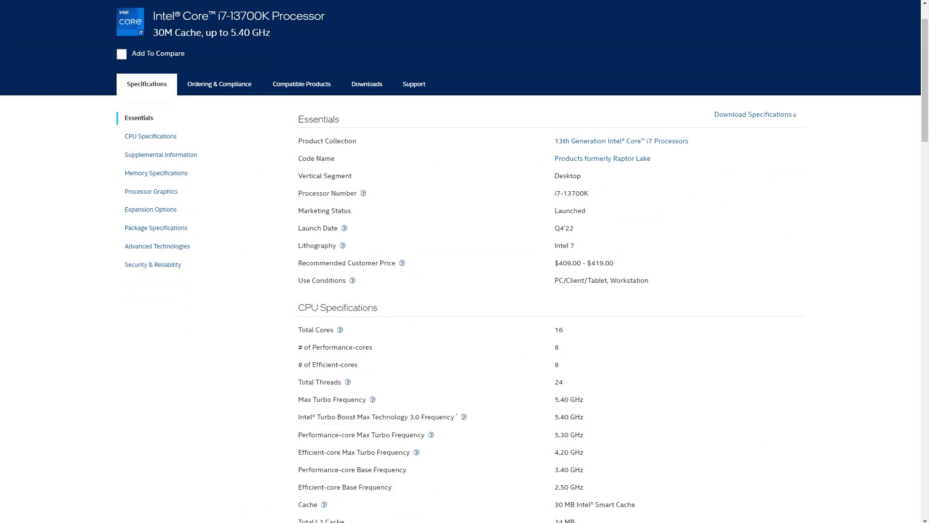
scroll(464, 290, "down", 5)
scroll(465, 291, "down", 2)
scroll(465, 291, "down", 4)
scroll(465, 291, "down", 4)
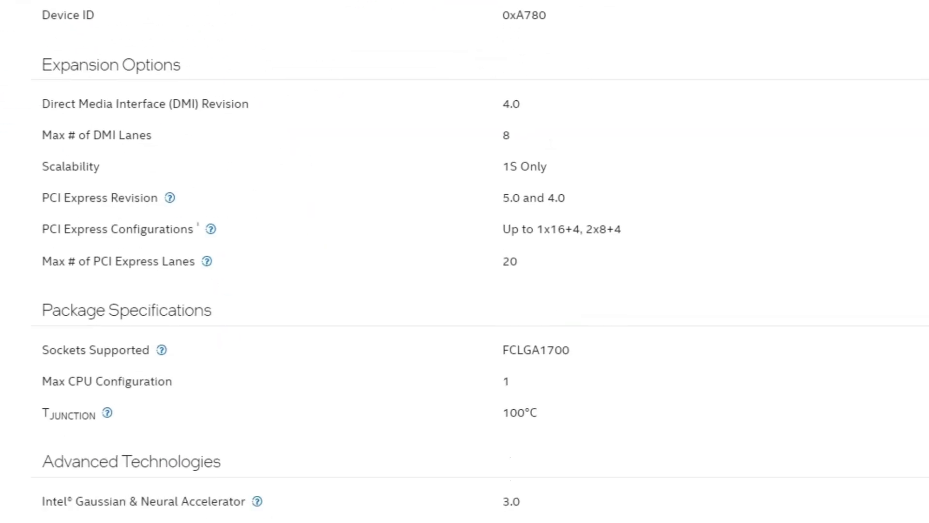
scroll(466, 291, "down", 2)
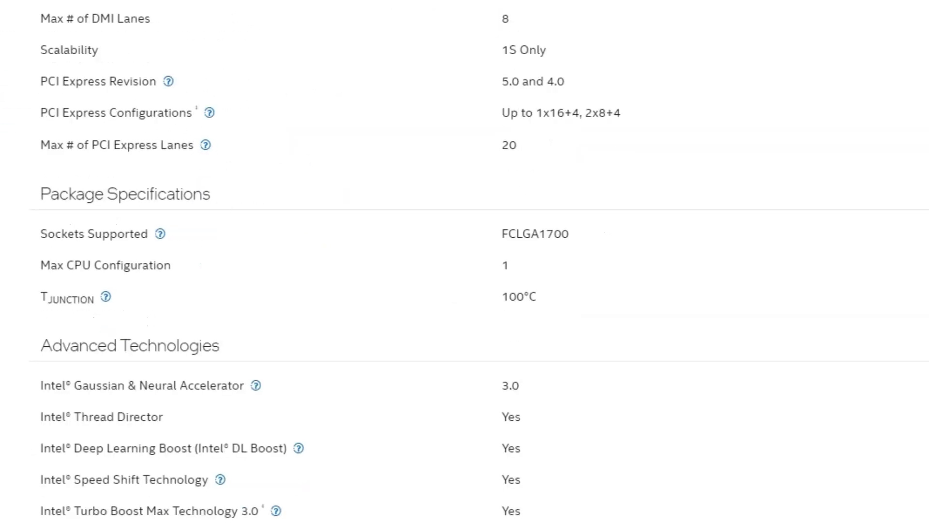